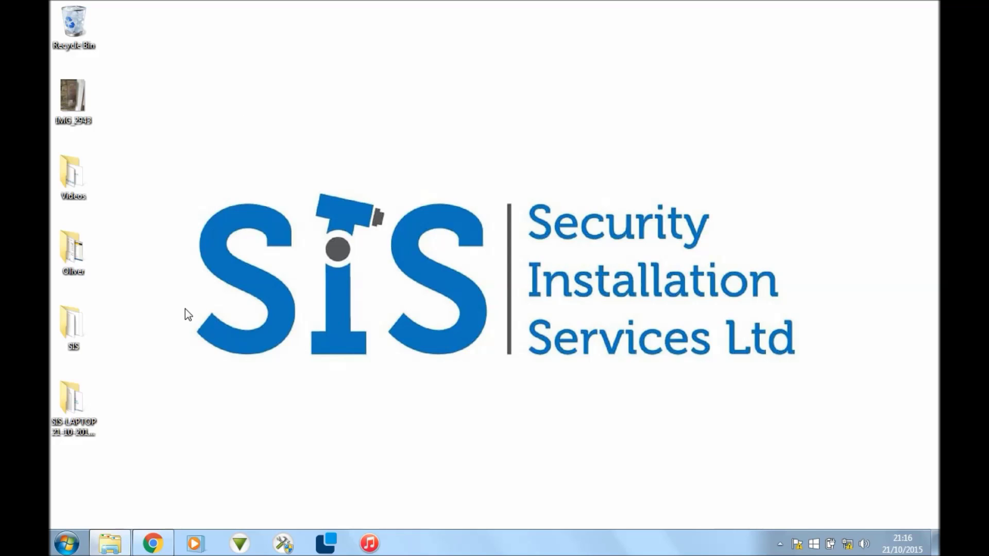
Step: Launch Net2 Access Control from the taskbar and wait for its Welcome page
{"action": "left_click", "coordinate": [239, 546]}
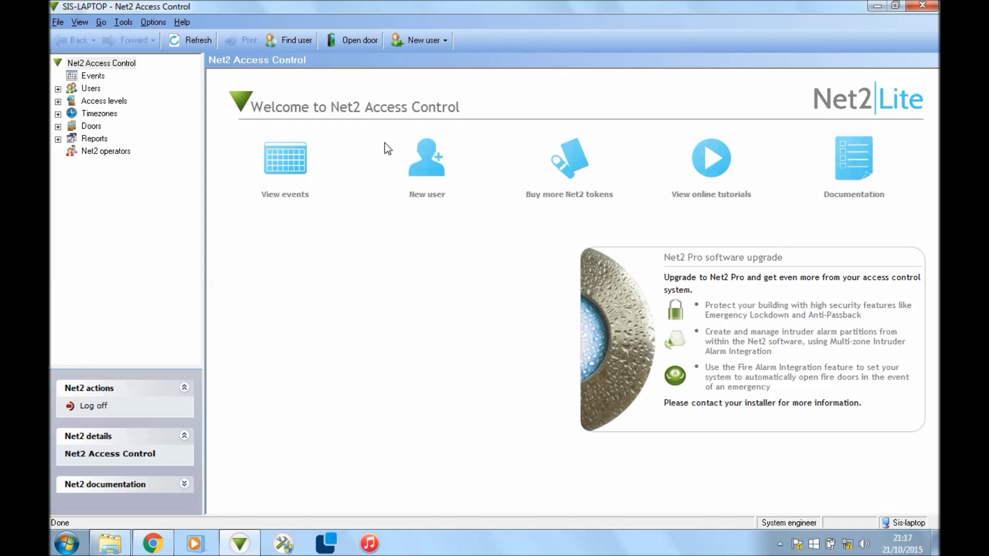
Step: Check the door list, which holds only Main Entrance, then view the Timezones list
{"action": "left_click", "coordinate": [91, 127]}
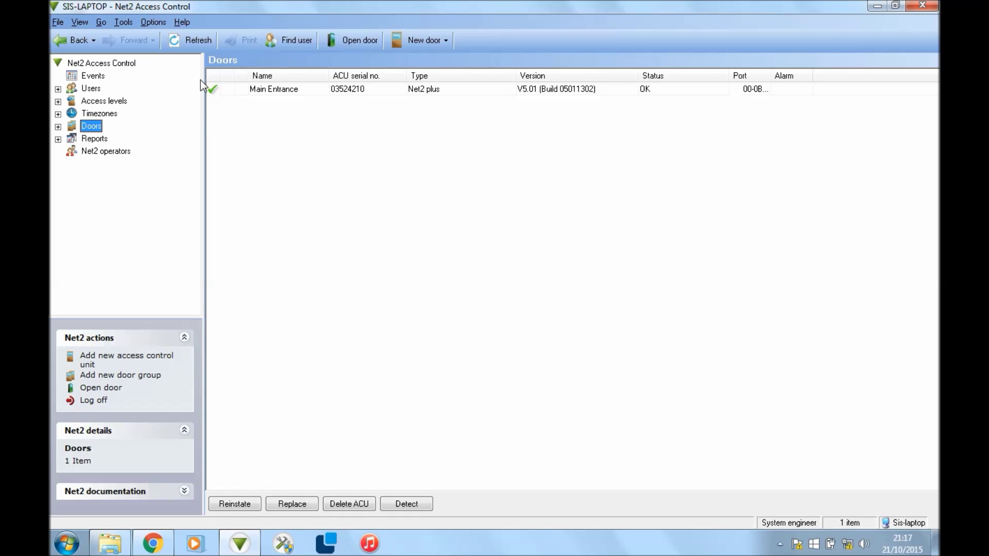
{"action": "left_click", "coordinate": [108, 115]}
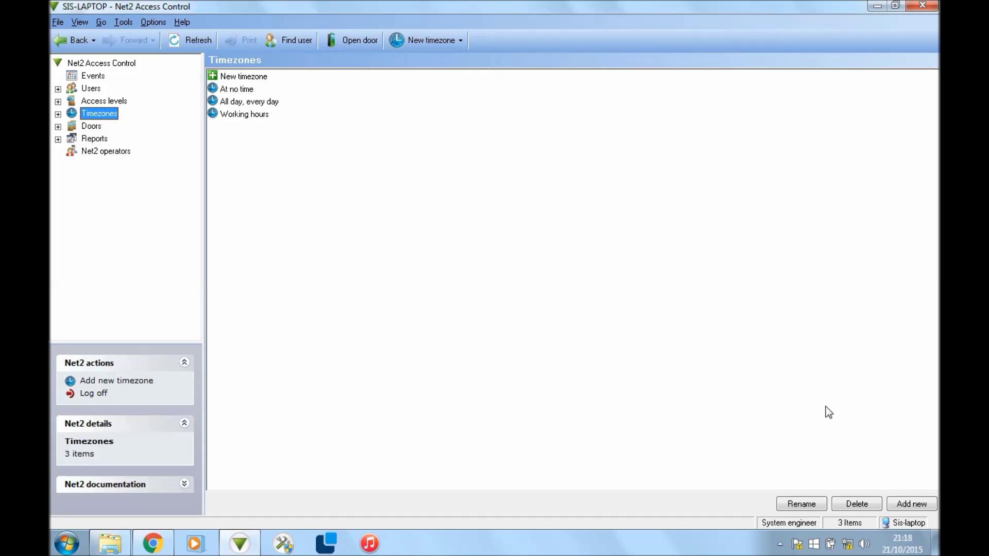
Step: Add a new timezone named 'Cleaners' and begin its Monday access period
{"action": "left_click", "coordinate": [904, 503]}
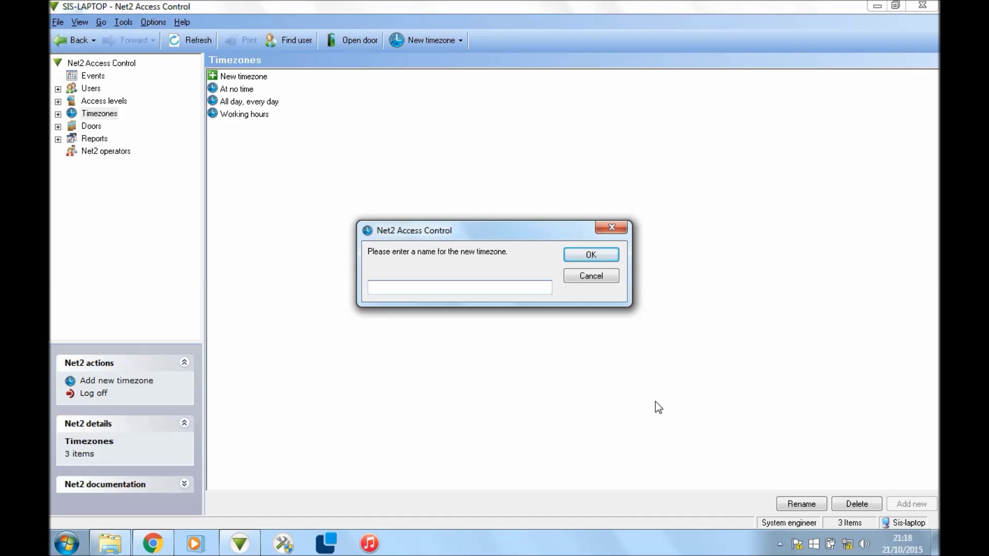
{"action": "type", "text": "Cleaners"}
{"action": "key", "text": "Return"}
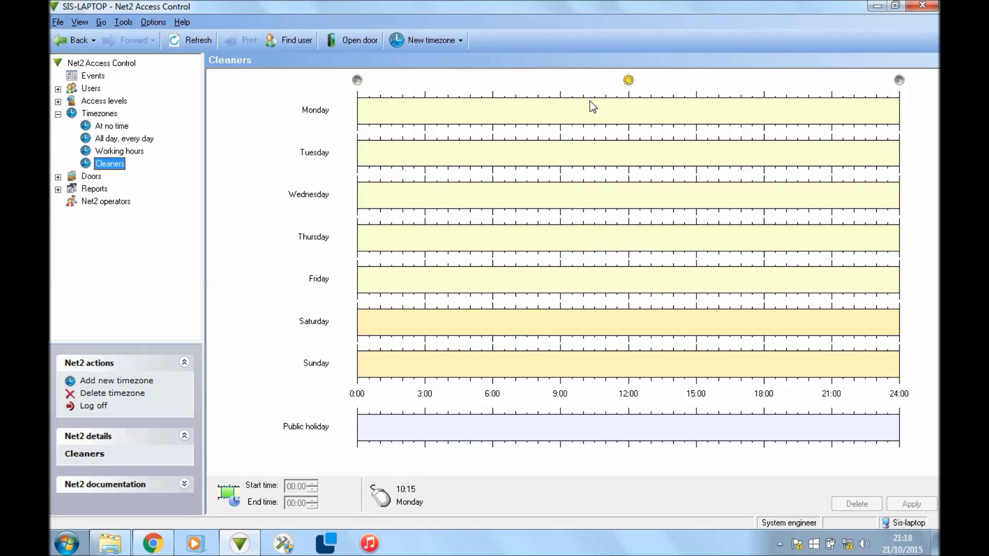
{"action": "left_click", "coordinate": [574, 109]}
Step: Mark a Monday access period from 06:00 to 16:45 and copy it
{"action": "left_click_drag", "start_coordinate": [573, 109], "coordinate": [737, 111]}
{"action": "left_click_drag", "start_coordinate": [571, 116], "coordinate": [493, 126]}
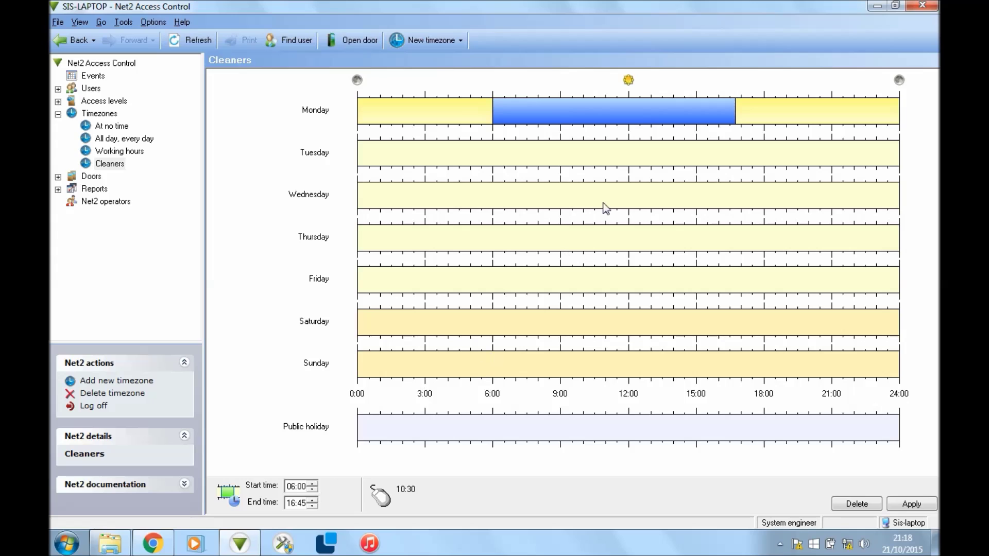
{"action": "right_click", "coordinate": [606, 110]}
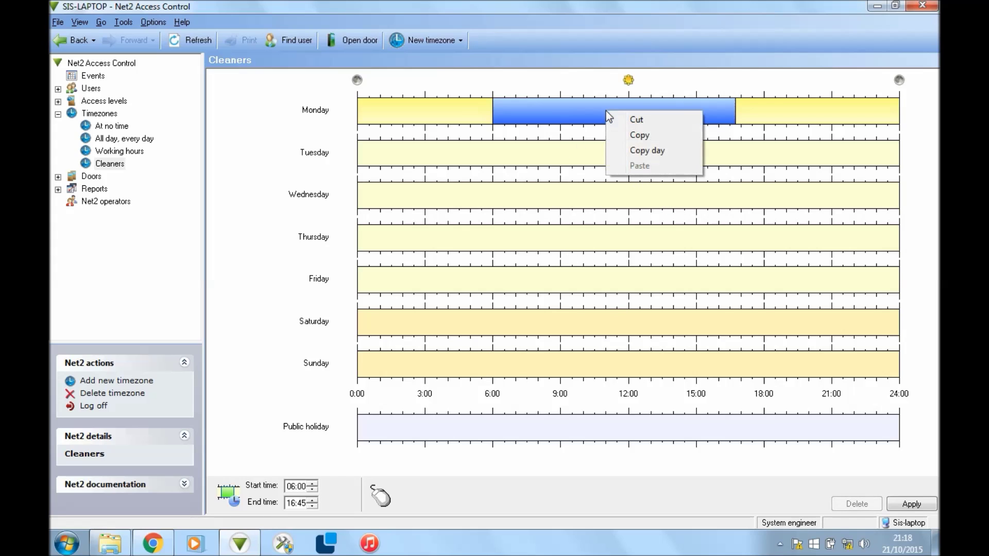
{"action": "left_click", "coordinate": [627, 135]}
Step: Paste the 06:00–16:45 period onto Wednesday and apply the Cleaners timezone
{"action": "left_click", "coordinate": [592, 205]}
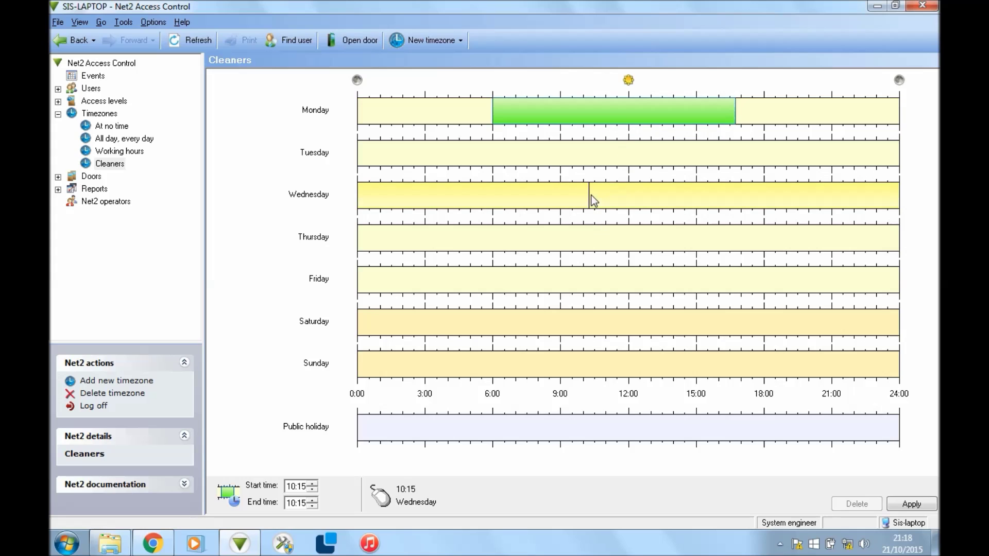
{"action": "right_click", "coordinate": [591, 195]}
{"action": "left_click", "coordinate": [625, 250]}
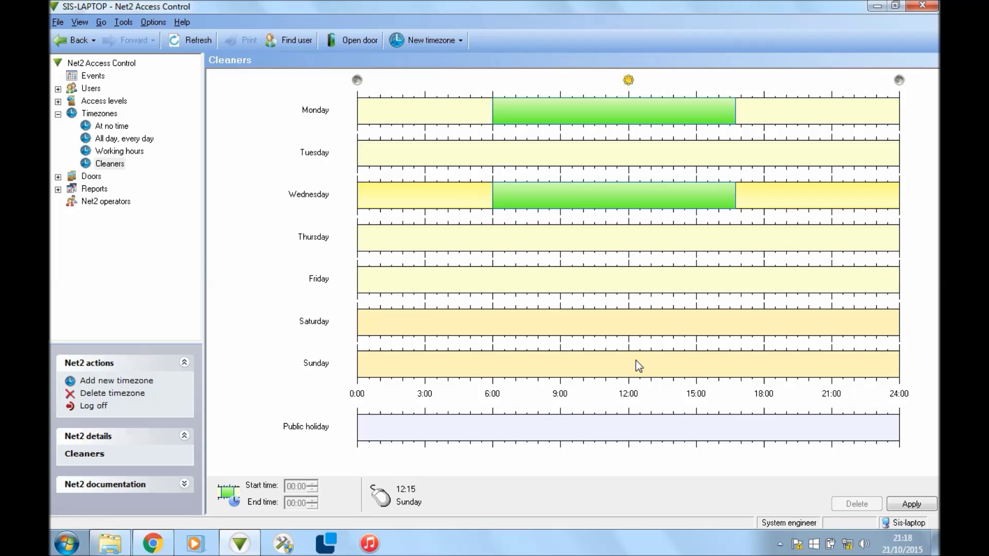
{"action": "left_click", "coordinate": [911, 504]}
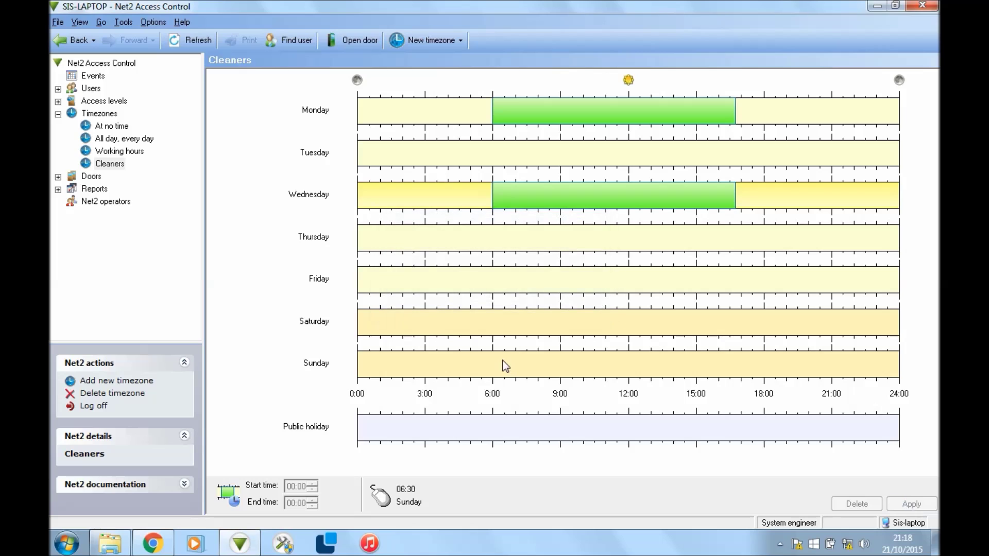
{"action": "left_click", "coordinate": [58, 113]}
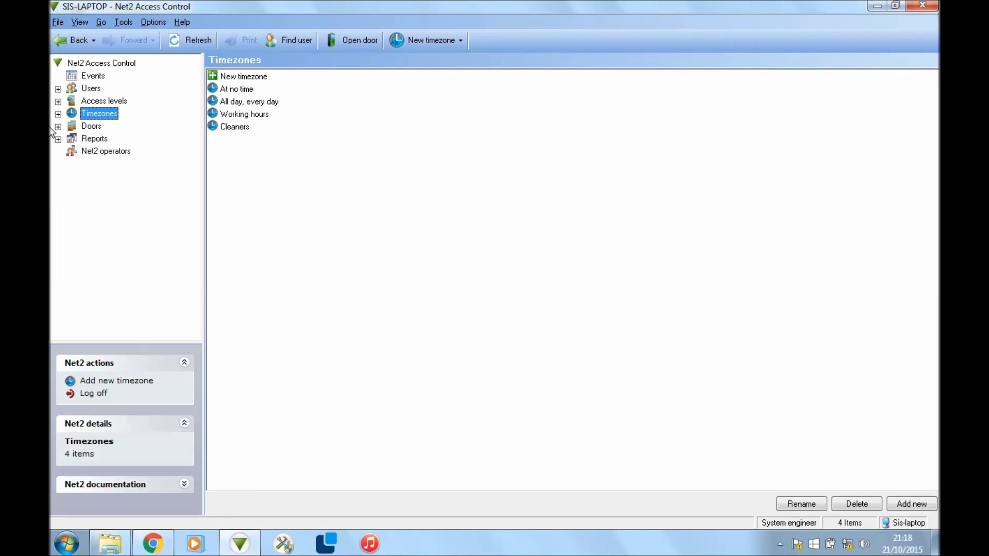
Step: Add a new blank access level called 'Cleaners' from the Access levels list
{"action": "left_click", "coordinate": [108, 102]}
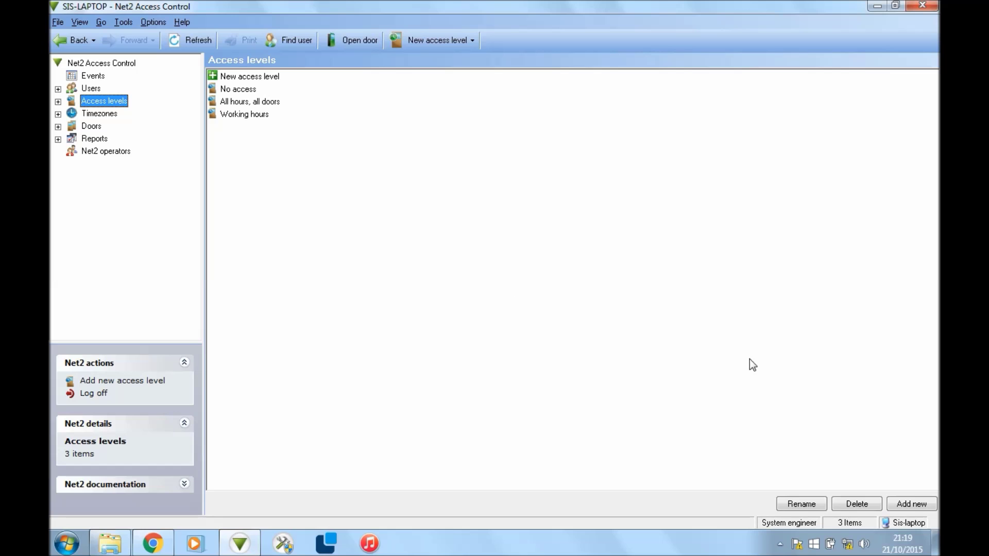
{"action": "left_click", "coordinate": [917, 503]}
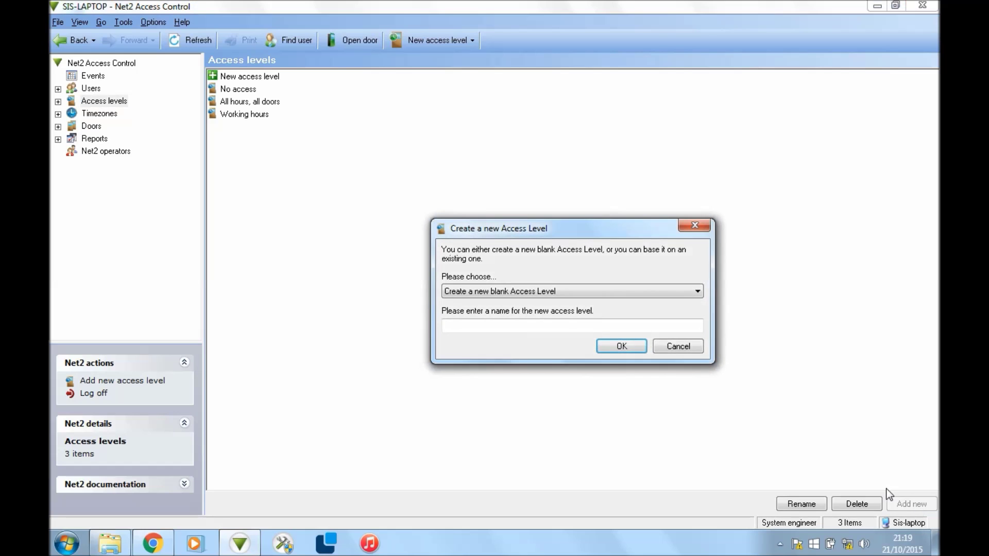
{"action": "left_click", "coordinate": [560, 326]}
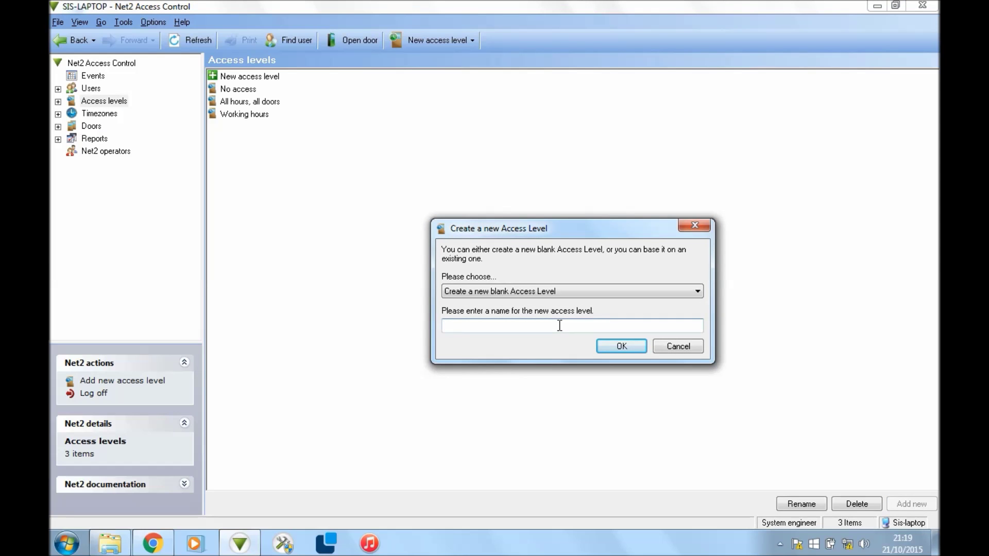
{"action": "type", "text": "Cleaners"}
{"action": "key", "text": "Return"}
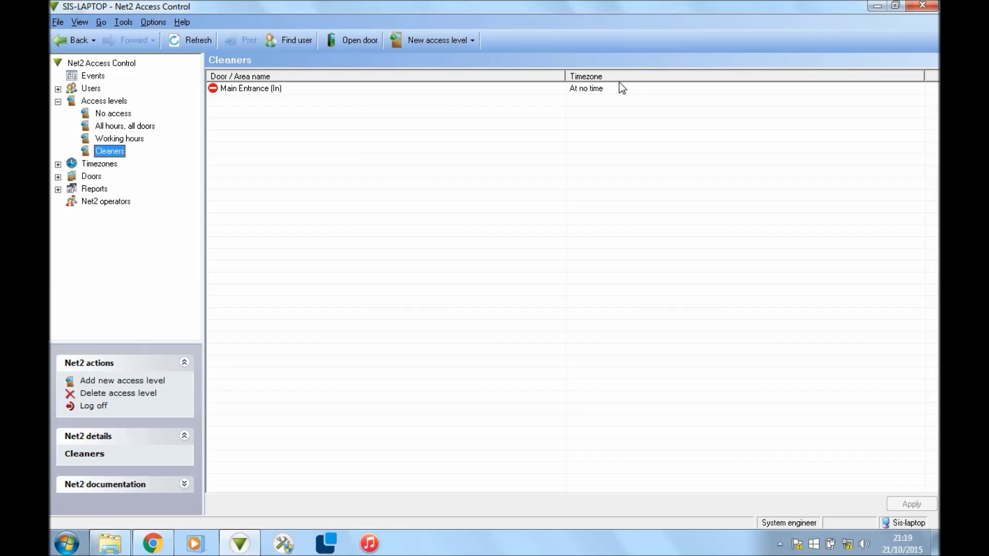
Step: Set Main Entrance (In) to the Cleaners timezone in the Cleaners access level and apply it
{"action": "left_click", "coordinate": [607, 90]}
{"action": "left_click", "coordinate": [608, 90]}
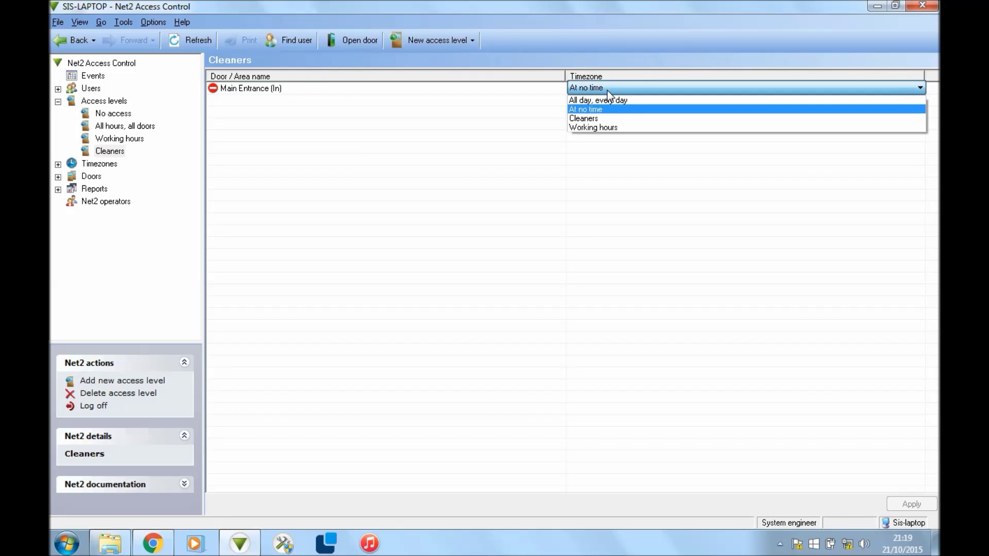
{"action": "left_click", "coordinate": [603, 118]}
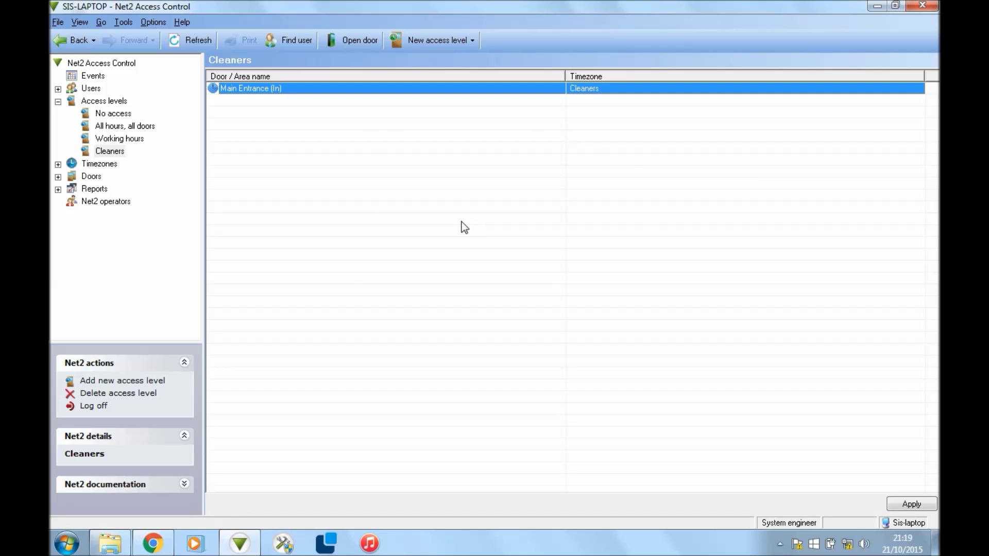
{"action": "left_click", "coordinate": [604, 89]}
{"action": "left_click", "coordinate": [605, 88]}
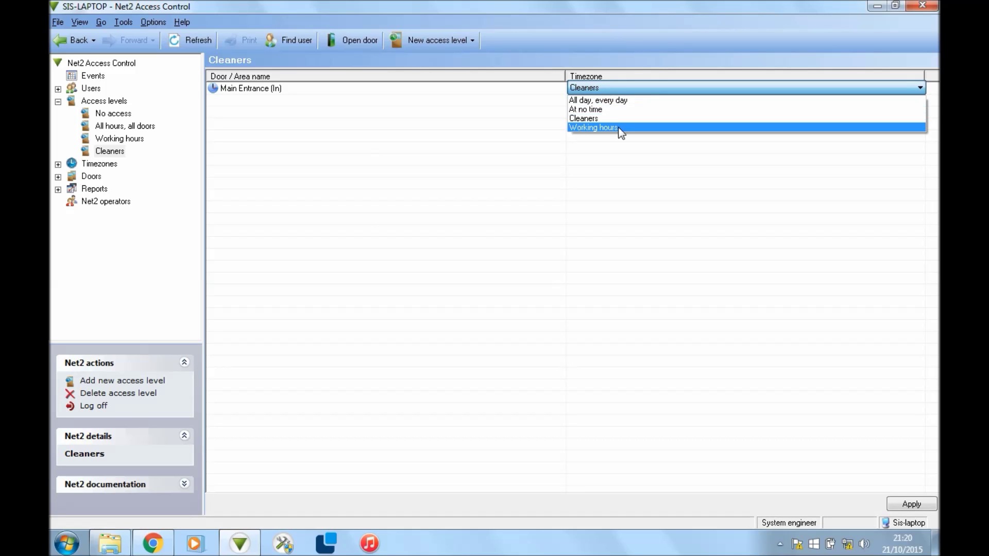
{"action": "left_click", "coordinate": [625, 219]}
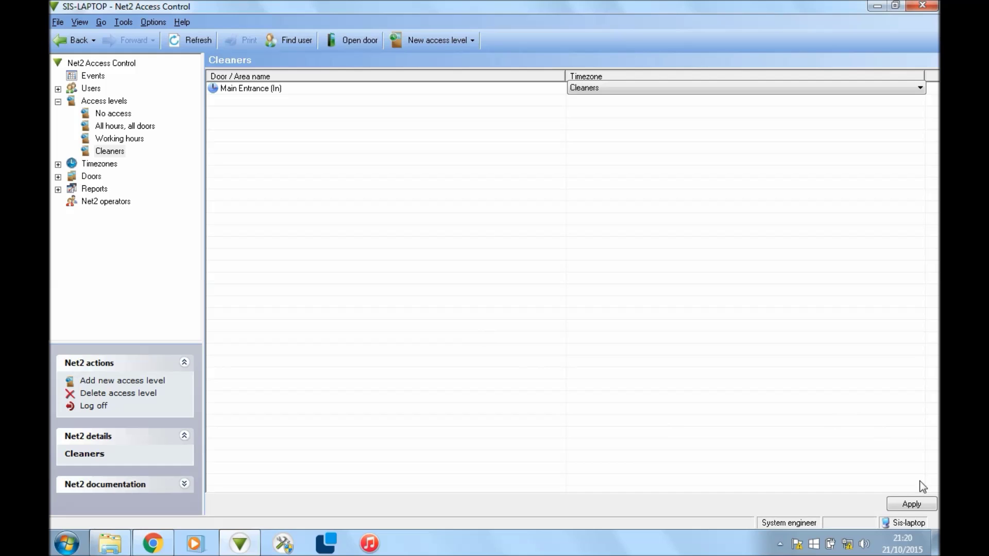
{"action": "left_click", "coordinate": [910, 503]}
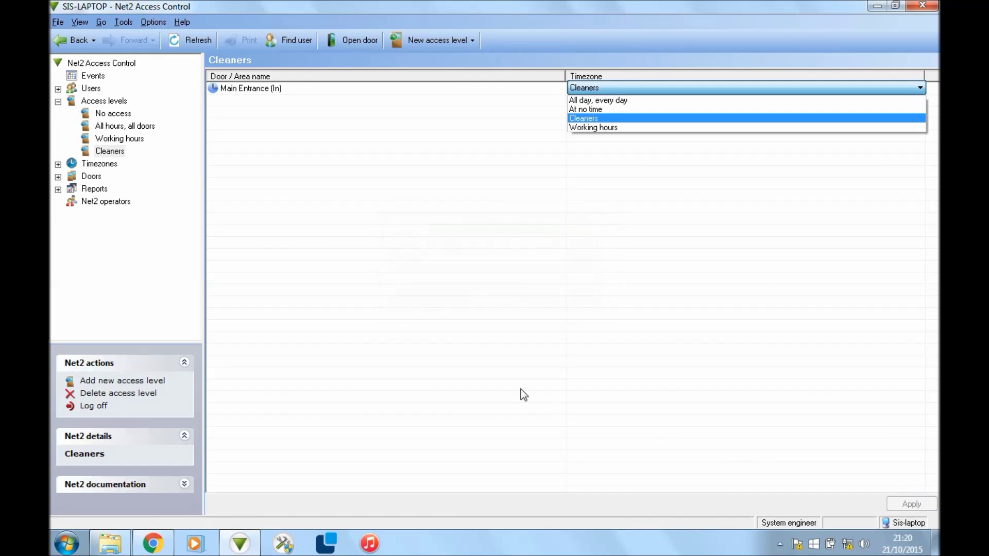
{"action": "left_click", "coordinate": [60, 101]}
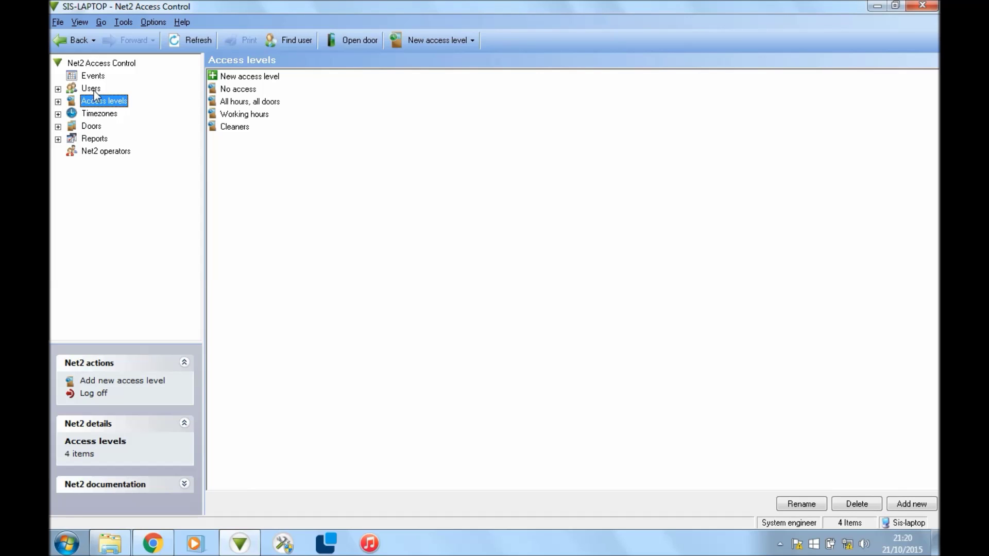
Step: Start a new user in the Cleaners department with the Cleaners access level
{"action": "left_click", "coordinate": [94, 91]}
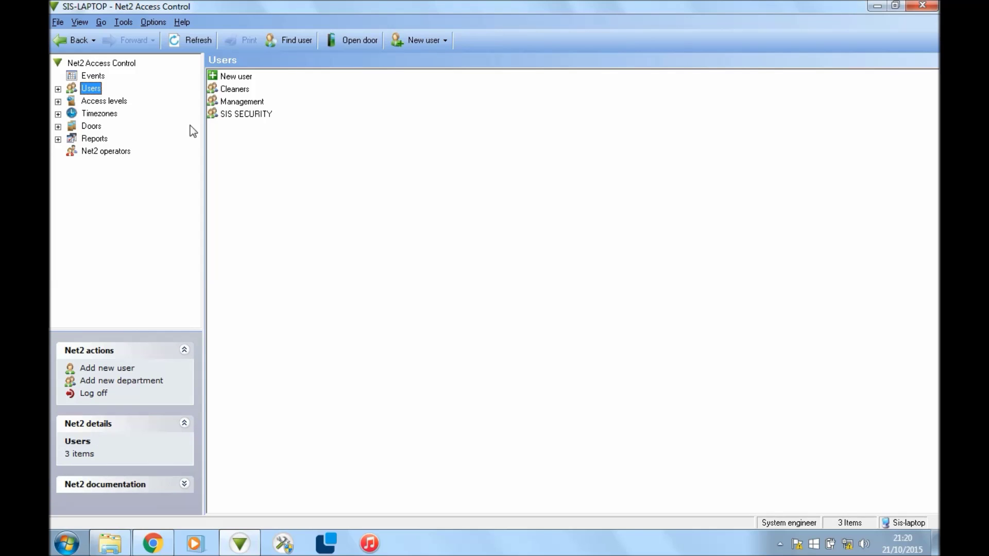
{"action": "double_click", "coordinate": [243, 92]}
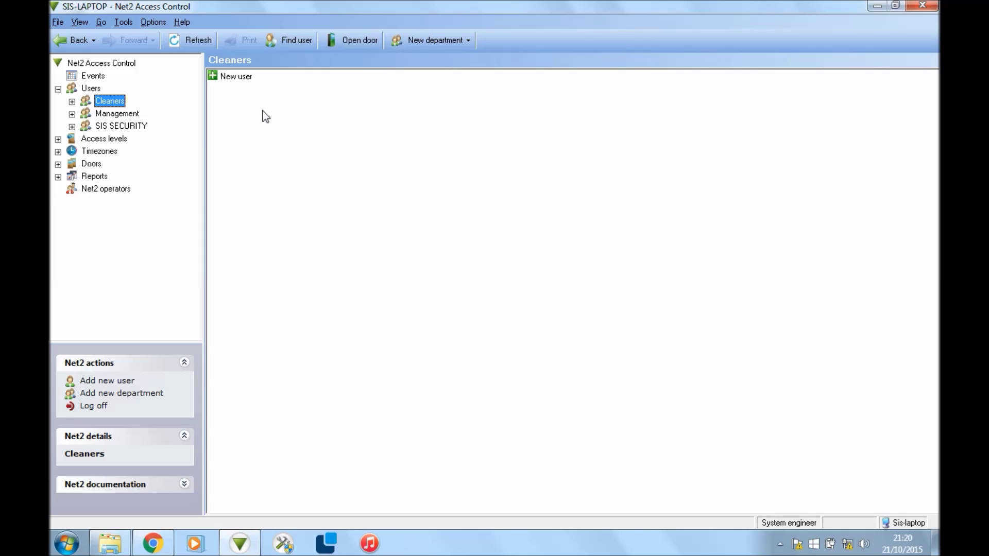
{"action": "double_click", "coordinate": [239, 77]}
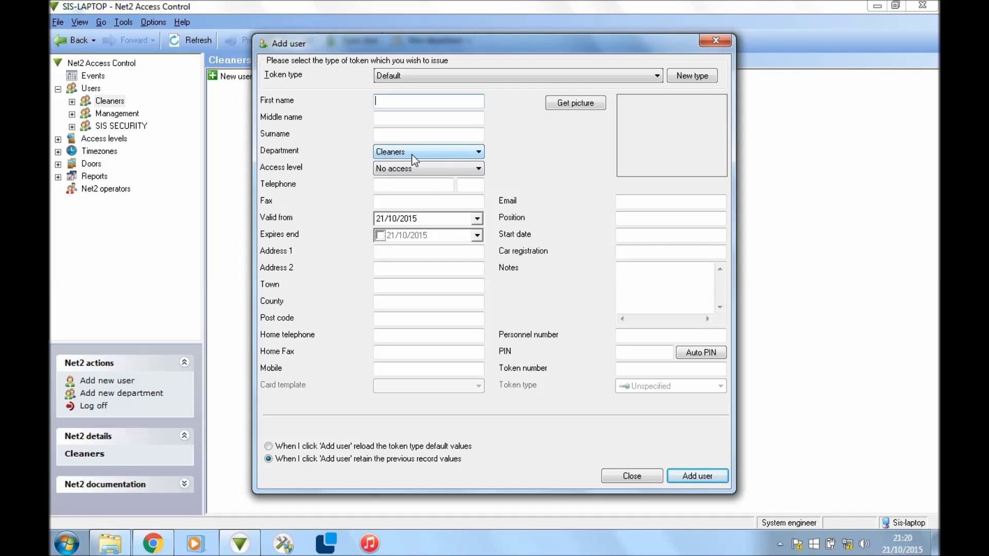
{"action": "left_click", "coordinate": [403, 172]}
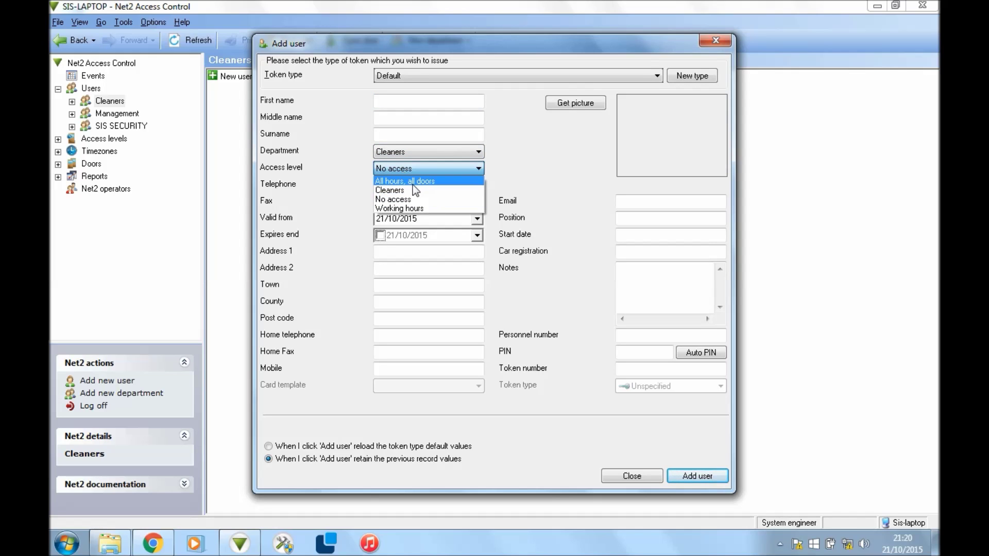
{"action": "left_click", "coordinate": [413, 191]}
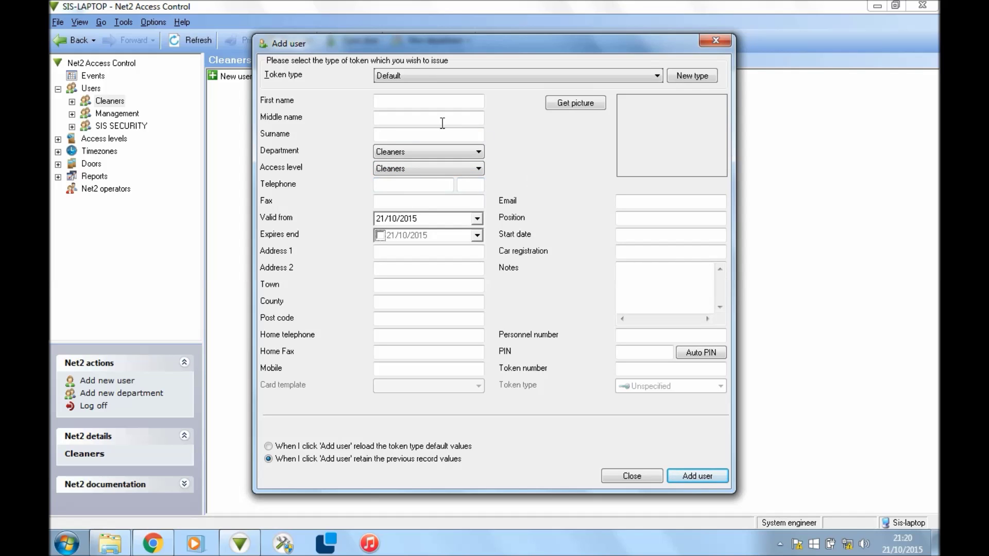